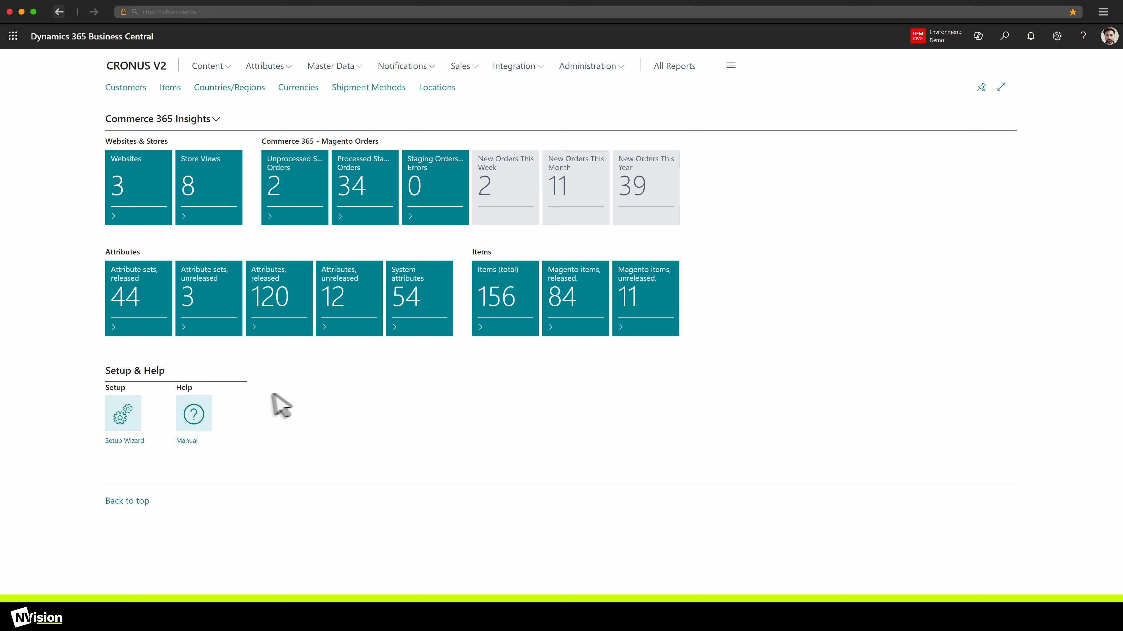
- Complete the Commerce 365 Setup Wizard with the prefilled platform and Magento connection details to start the master data import
{"action": "left_click", "coordinate": [120, 418]}
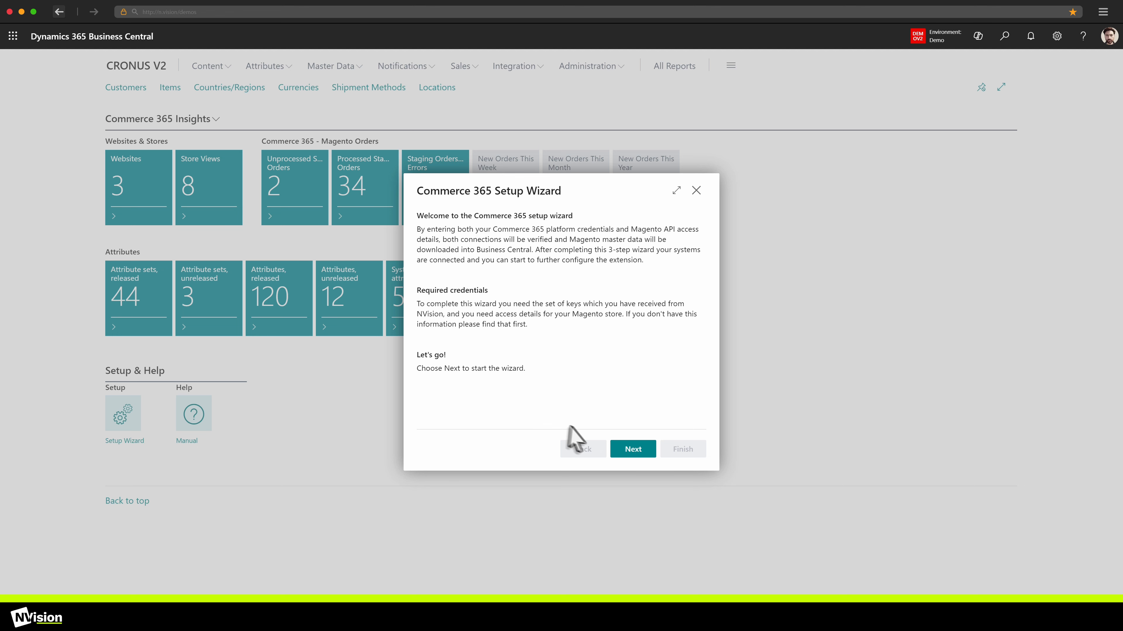
{"action": "left_click", "coordinate": [632, 463]}
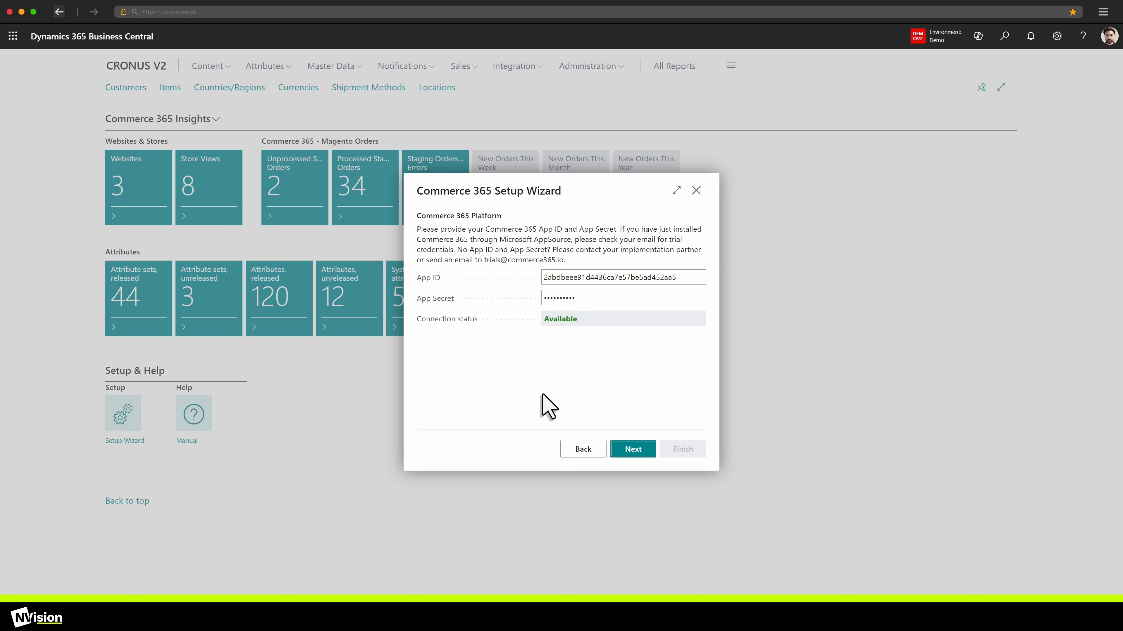
{"action": "left_click", "coordinate": [621, 449]}
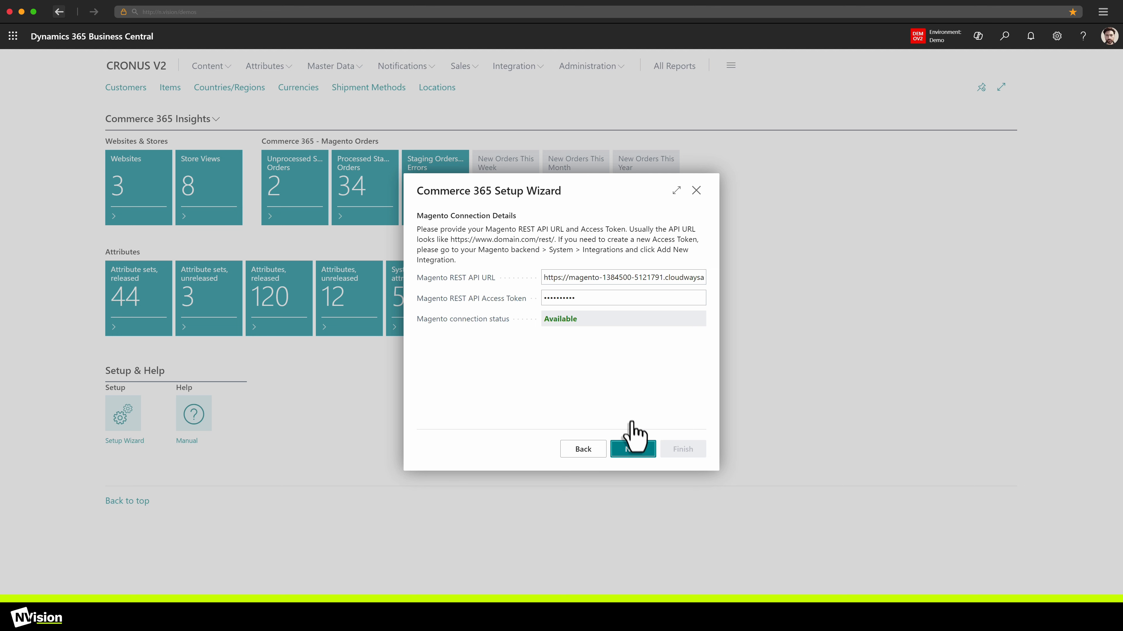
{"action": "left_click", "coordinate": [632, 447]}
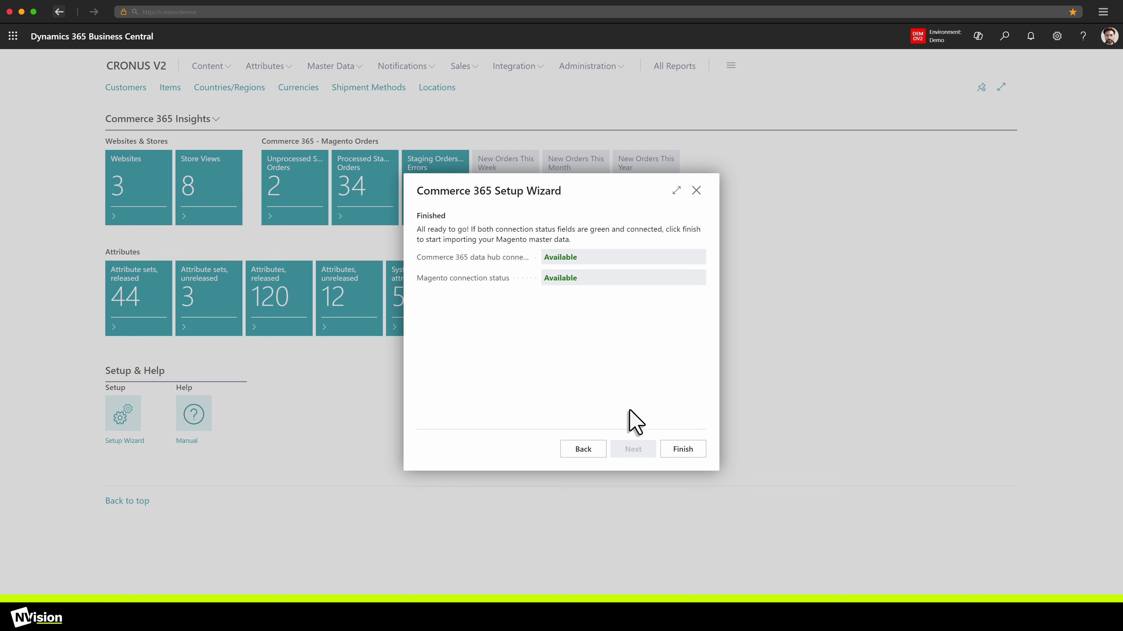
{"action": "left_click", "coordinate": [684, 451]}
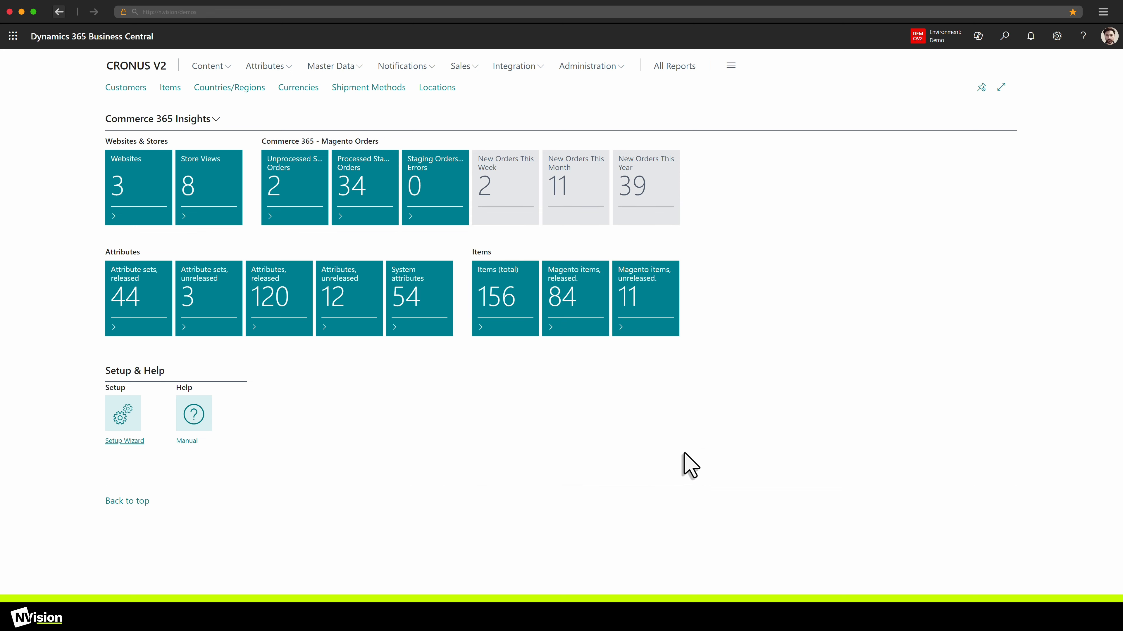
{"action": "left_click", "coordinate": [339, 67]}
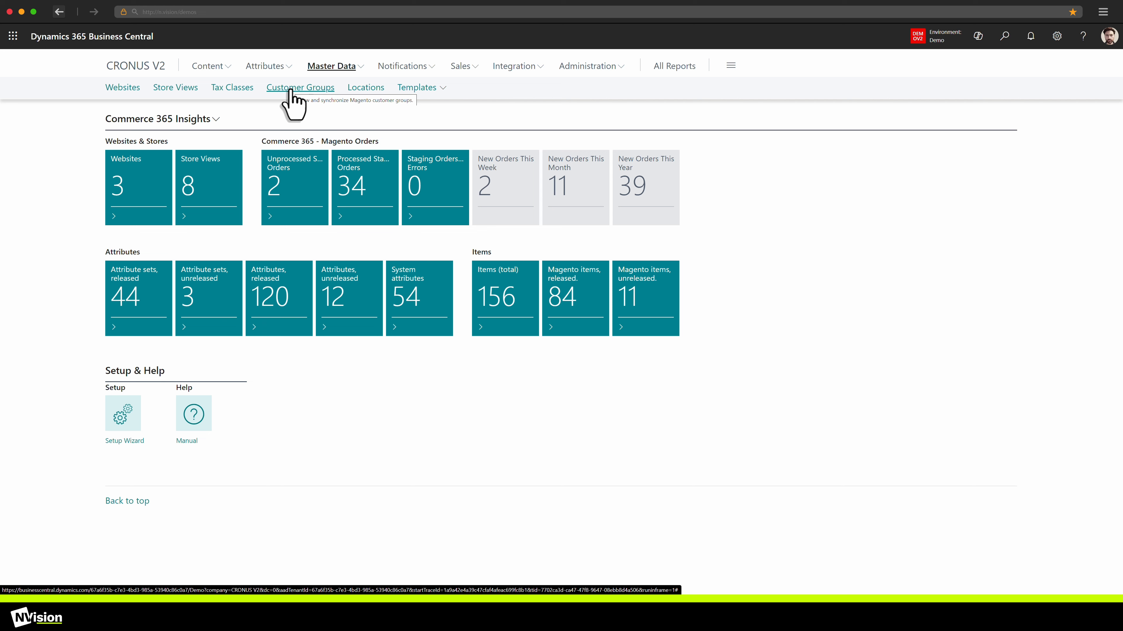
{"action": "left_click", "coordinate": [463, 66]}
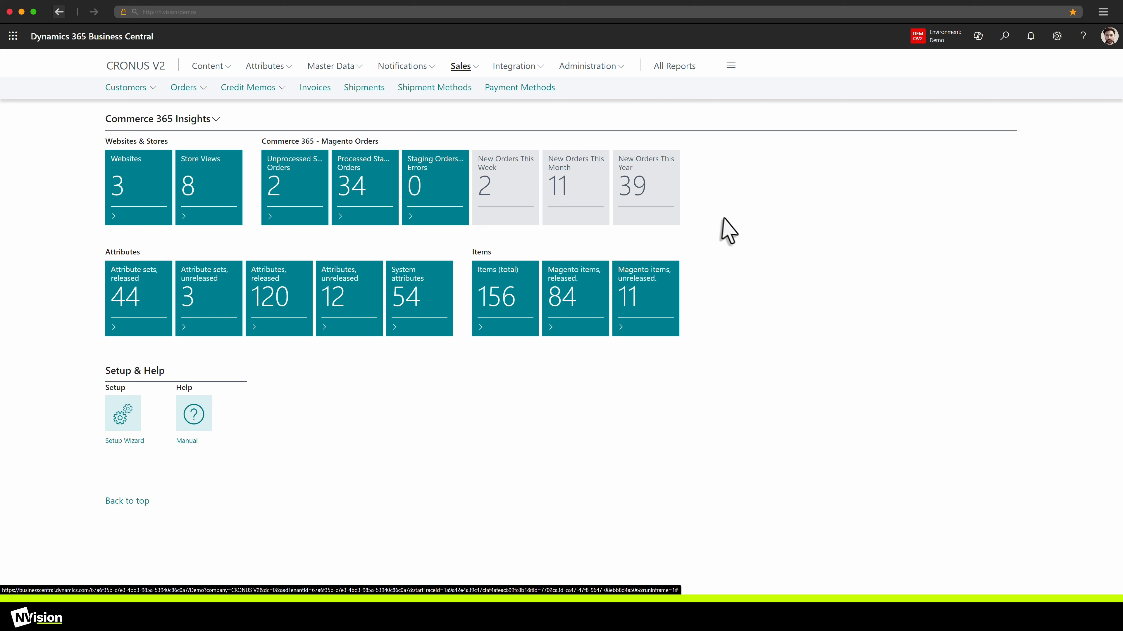
{"action": "left_click", "coordinate": [738, 235]}
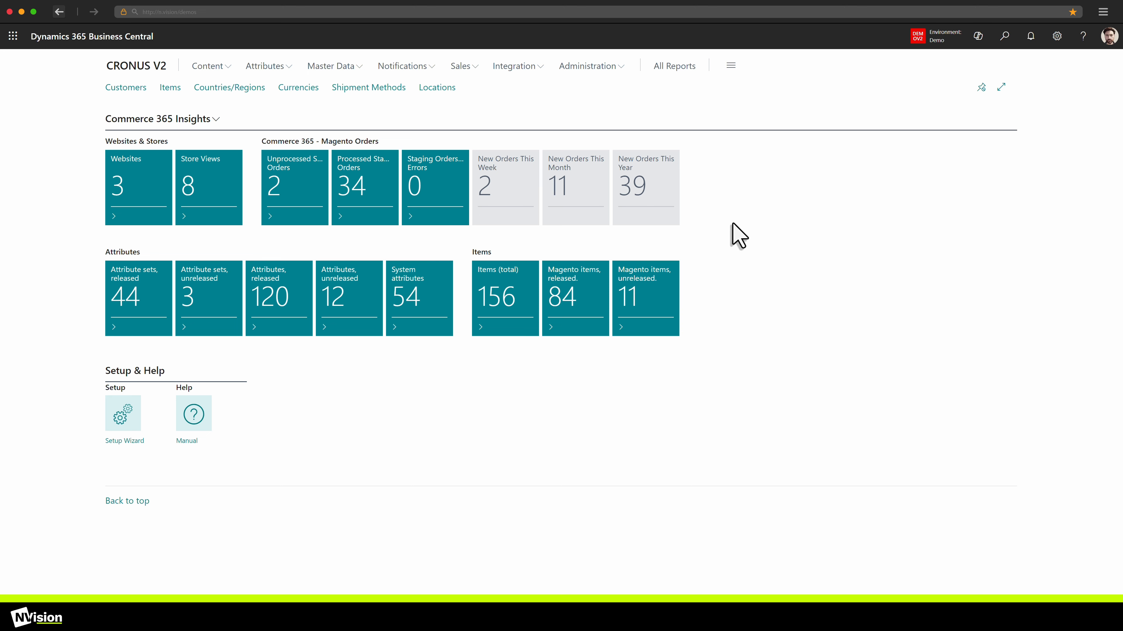
- Review the list of Magento websites in the master data
{"action": "left_click", "coordinate": [349, 70]}
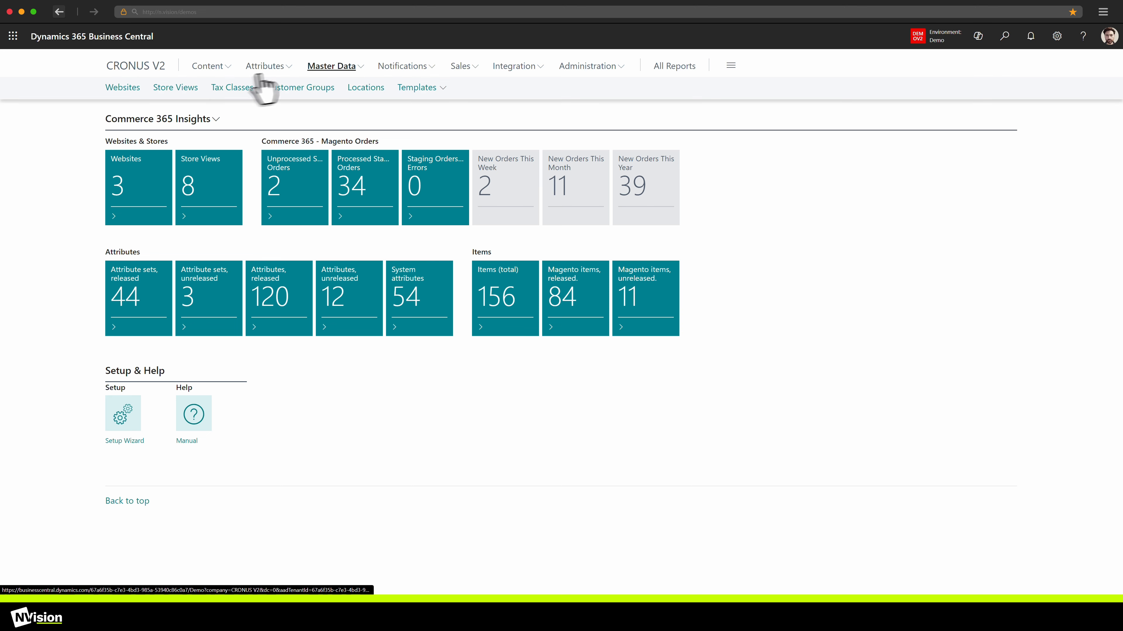
{"action": "left_click", "coordinate": [122, 88]}
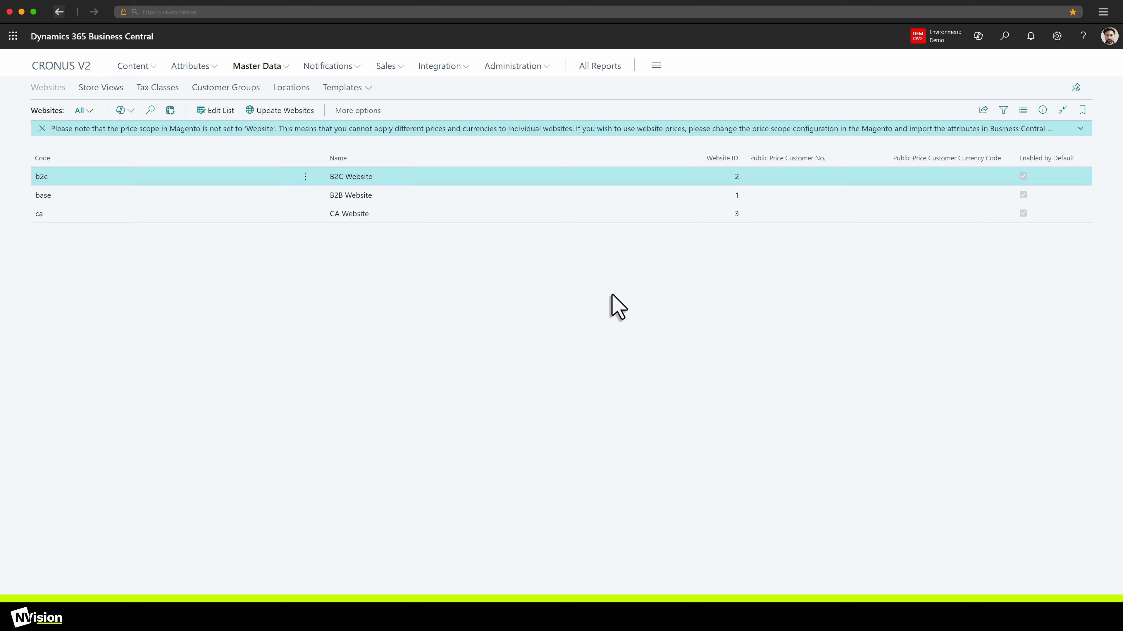
- Open the b2b_eu store view card from the Store Views list and make it editable
{"action": "left_click", "coordinate": [101, 86]}
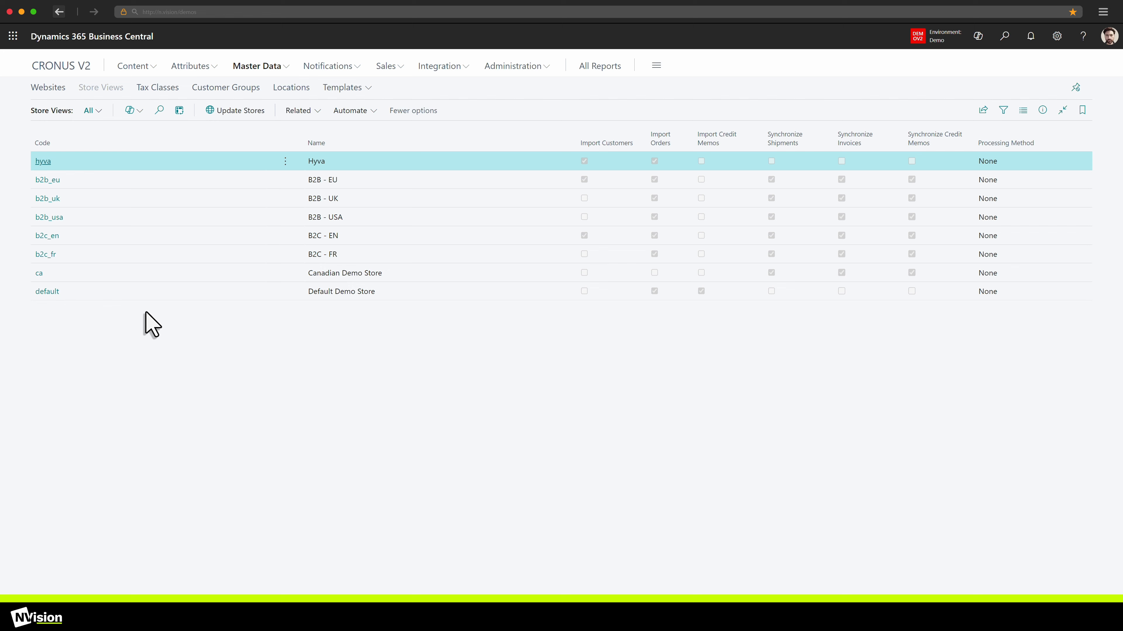
{"action": "left_click", "coordinate": [51, 181]}
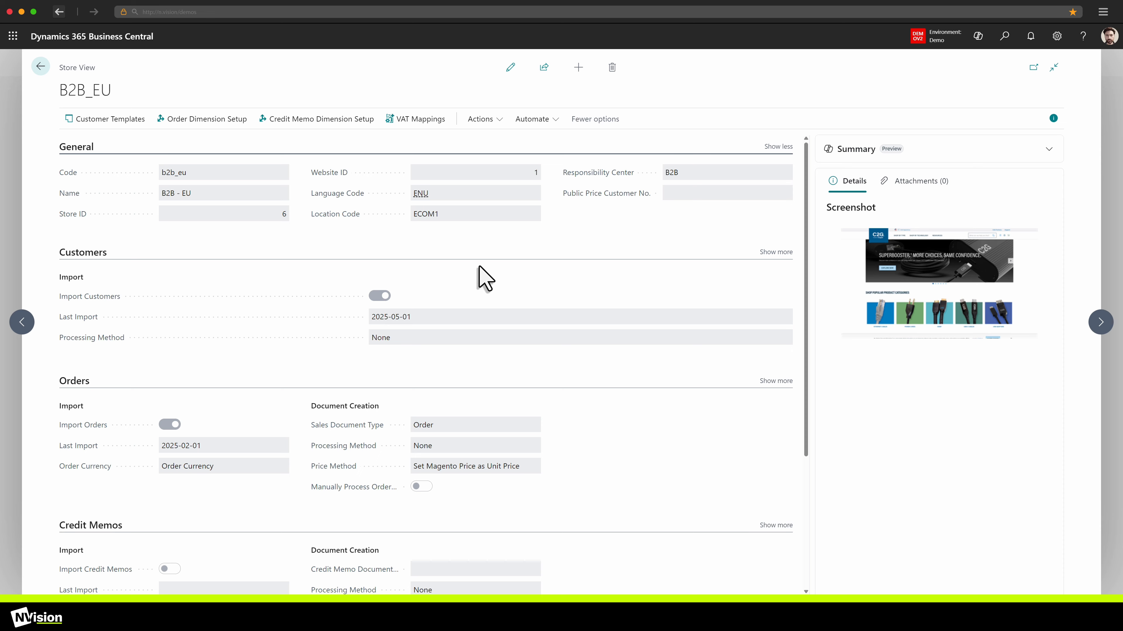
{"action": "left_click", "coordinate": [511, 67]}
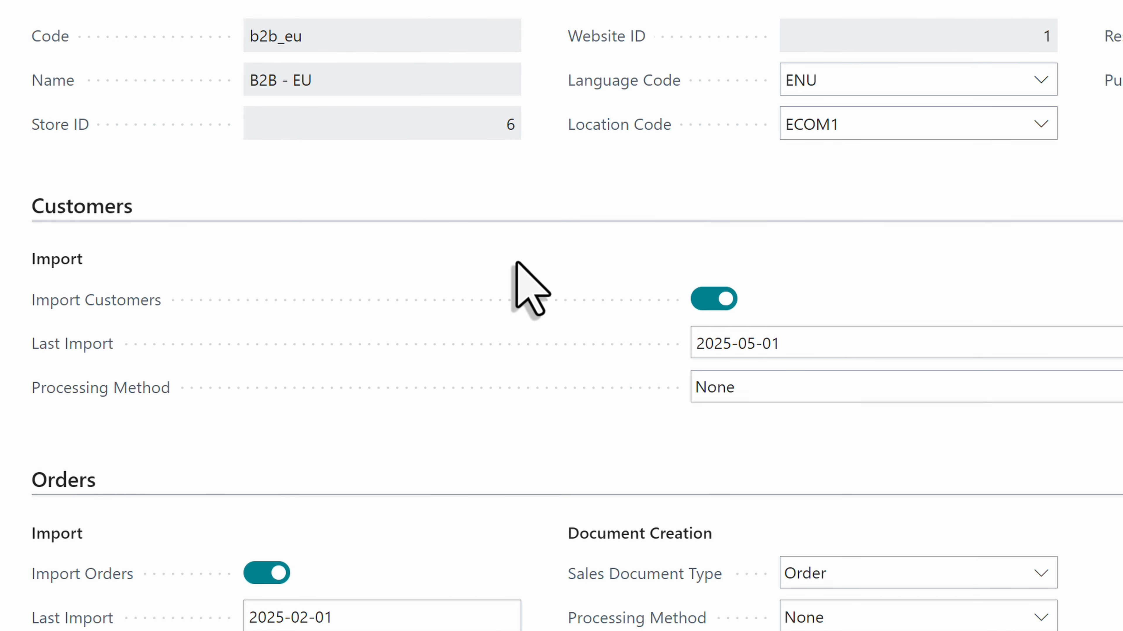
- Switch Import Customers off and back on for the store view
{"action": "left_click", "coordinate": [712, 299]}
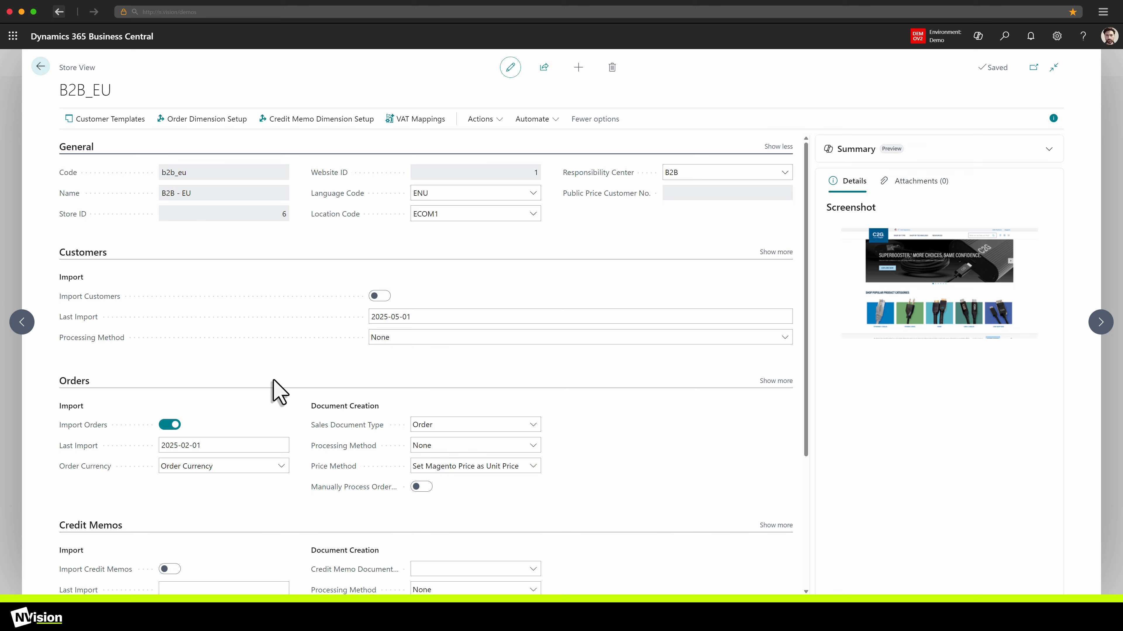
{"action": "left_click", "coordinate": [379, 296]}
- Check the options for the orders' Sales Document Type and Processing Method, keeping Order and None selected
{"action": "scroll", "coordinate": [260, 383], "scroll_direction": "down", "scroll_amount": 1}
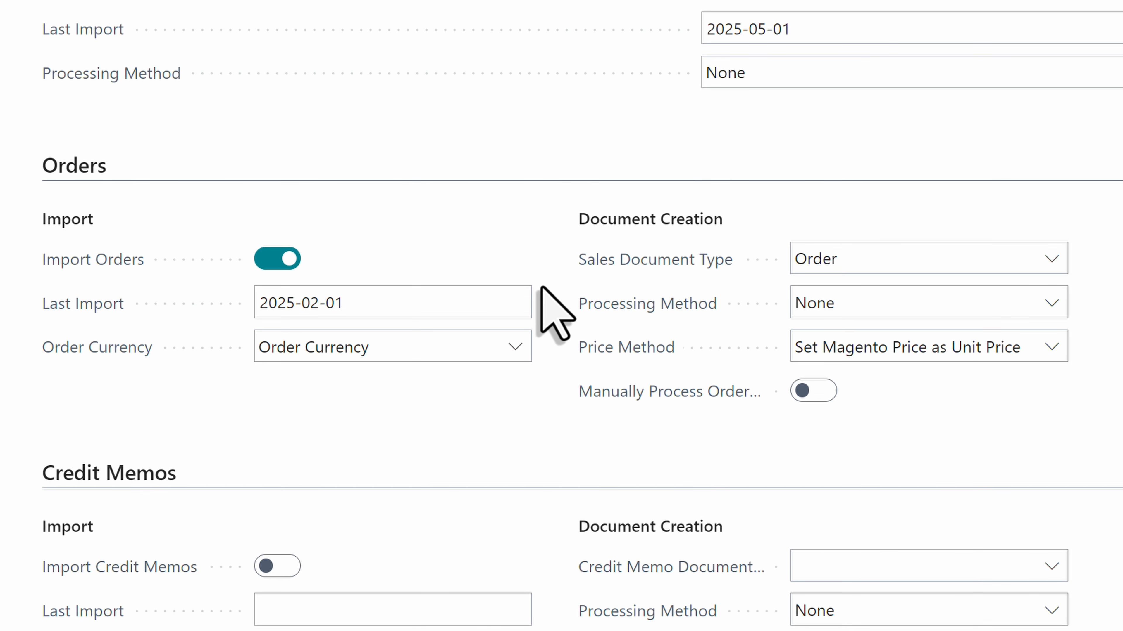
{"action": "left_click", "coordinate": [934, 256]}
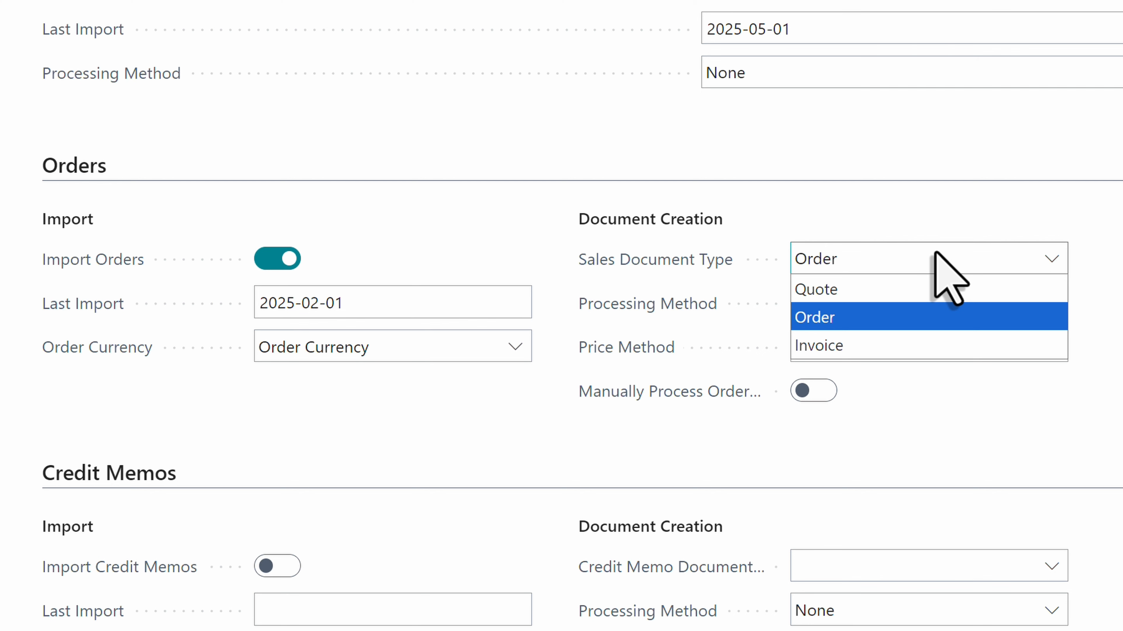
{"action": "scroll", "coordinate": [935, 253], "scroll_direction": "up", "scroll_amount": 1}
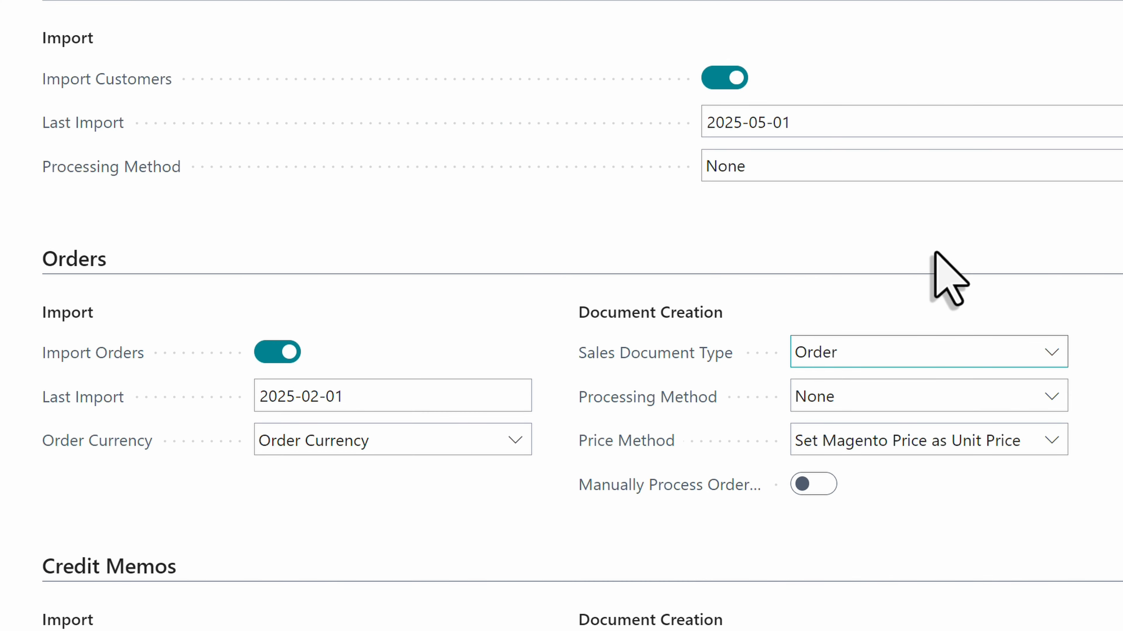
{"action": "left_click", "coordinate": [894, 360]}
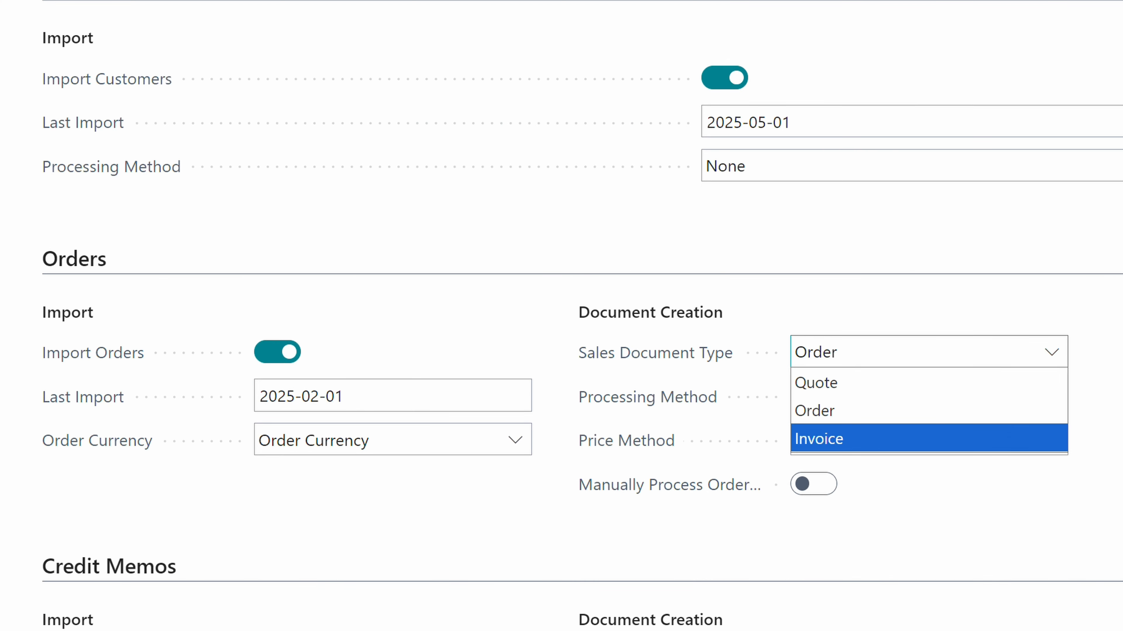
{"action": "left_click", "coordinate": [1121, 409]}
{"action": "left_click", "coordinate": [946, 397]}
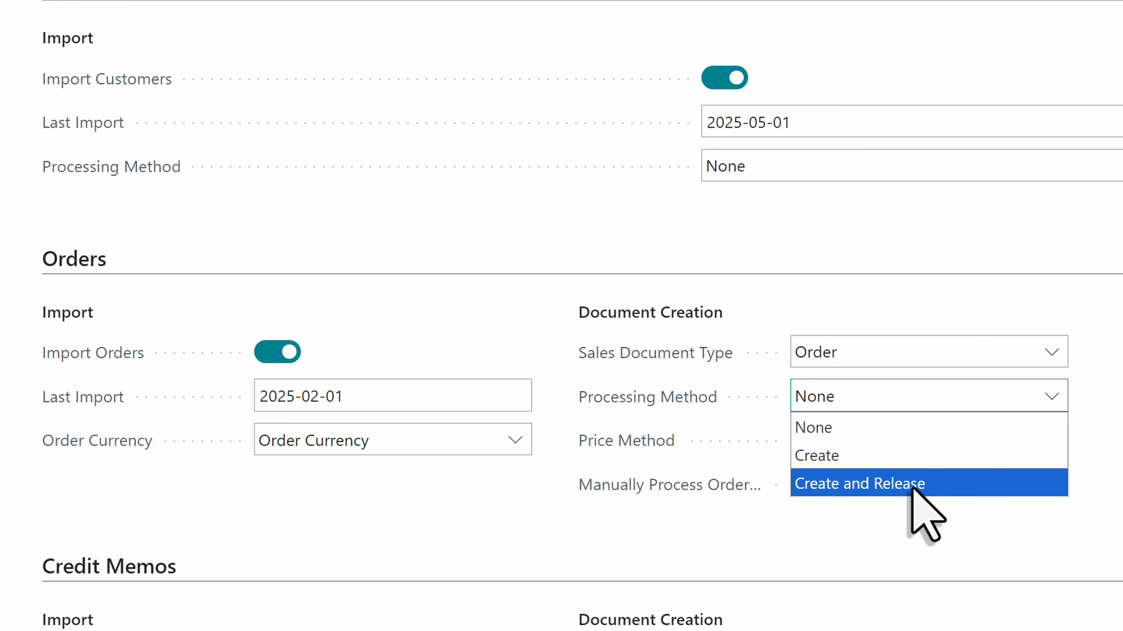
{"action": "left_click", "coordinate": [878, 432]}
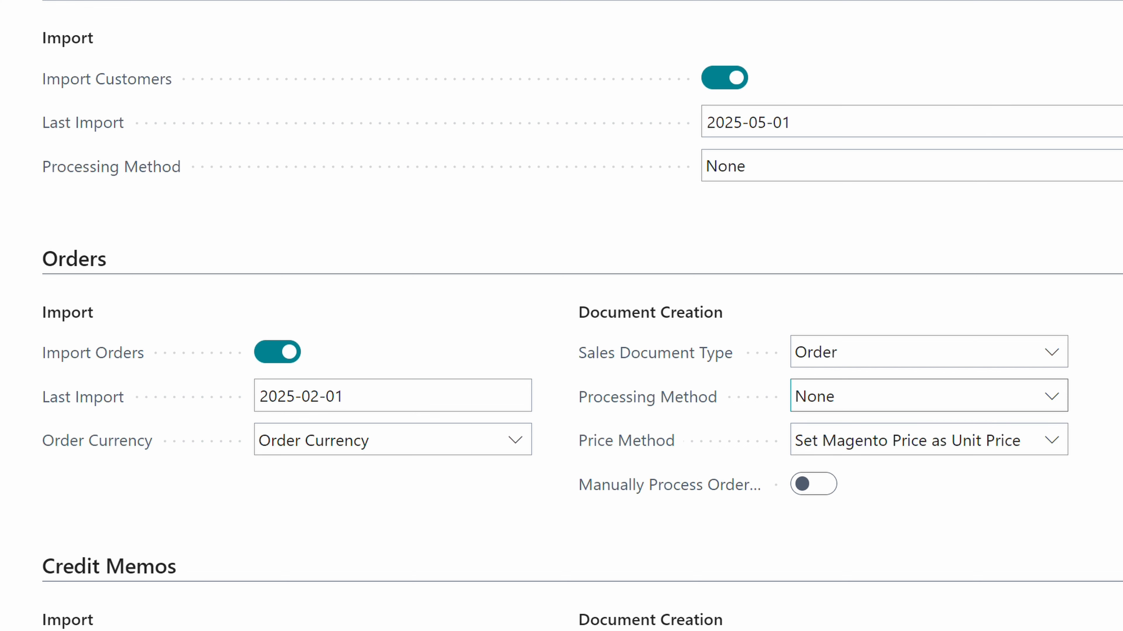
- Examine the store view's order, credit memo and outgoing document synchronization settings
{"action": "scroll", "coordinate": [561, 316], "scroll_direction": "down", "scroll_amount": 1}
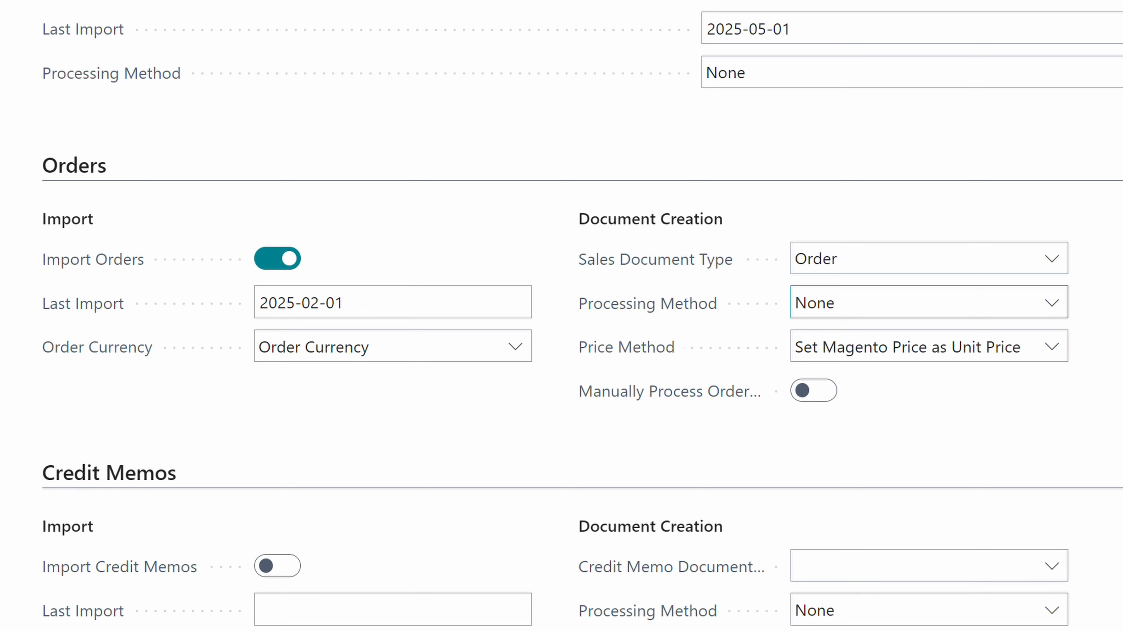
{"action": "scroll", "coordinate": [561, 316], "scroll_direction": "down", "scroll_amount": 5}
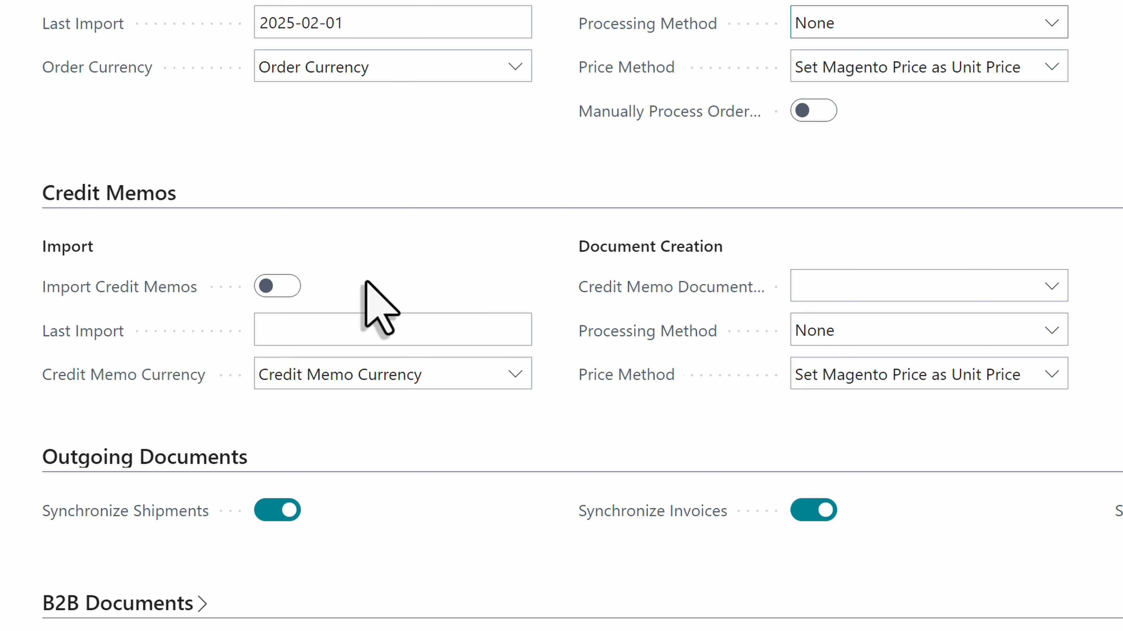
{"action": "scroll", "coordinate": [412, 433], "scroll_direction": "down", "scroll_amount": 1}
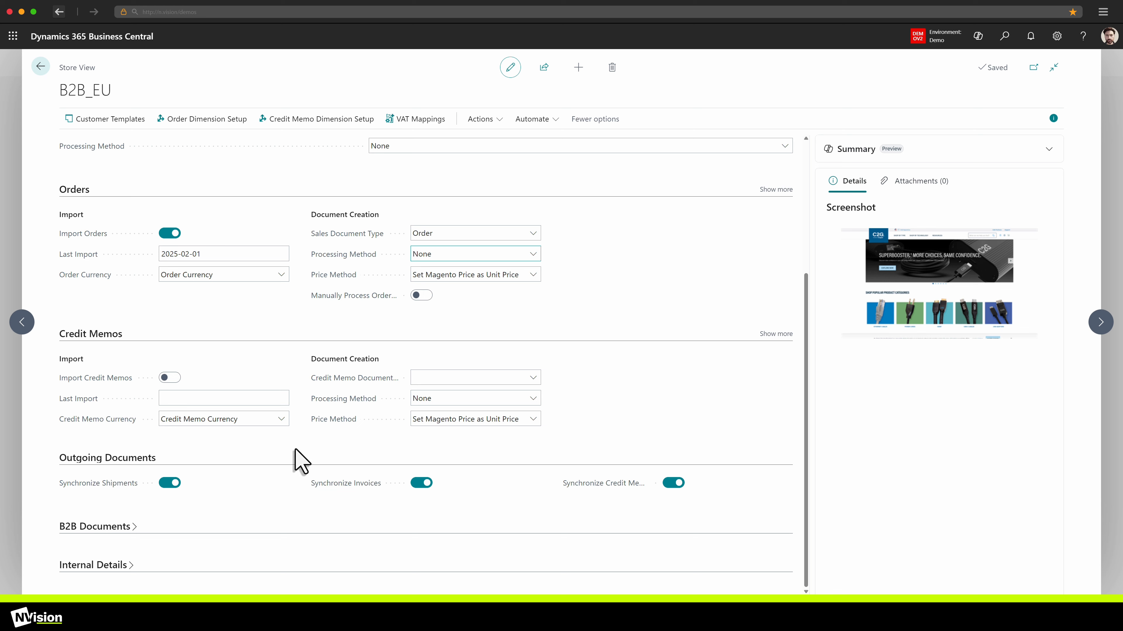
{"action": "scroll", "coordinate": [299, 460], "scroll_direction": "up", "scroll_amount": 5}
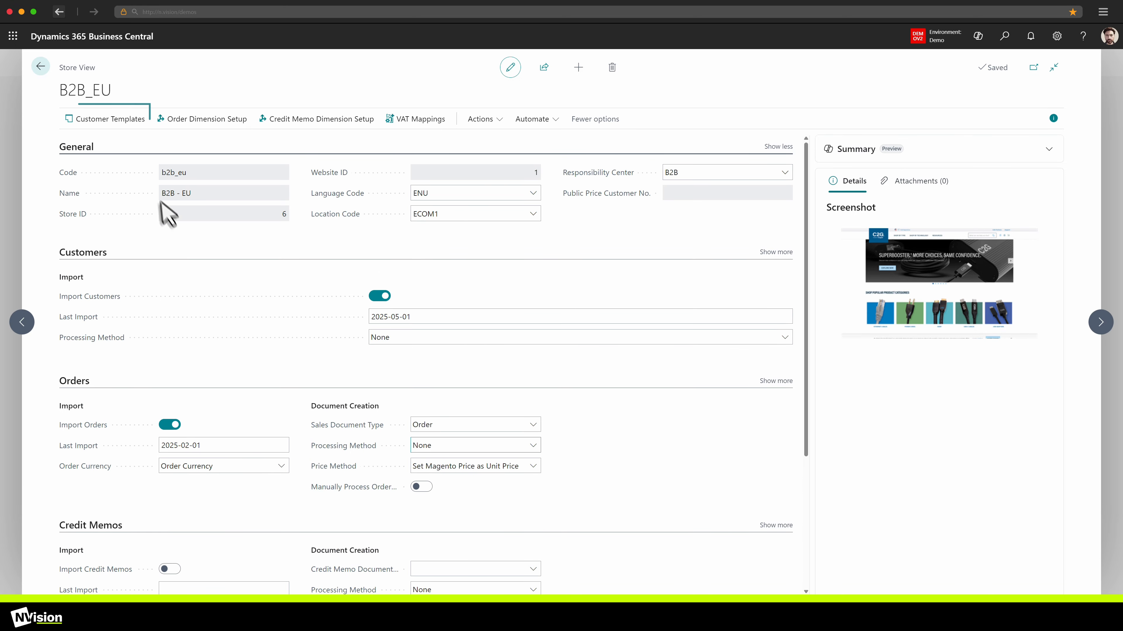
- Review the store view's customer templates per country, including the Collect Customer No. field of the FR line, and close the list
{"action": "left_click", "coordinate": [115, 120]}
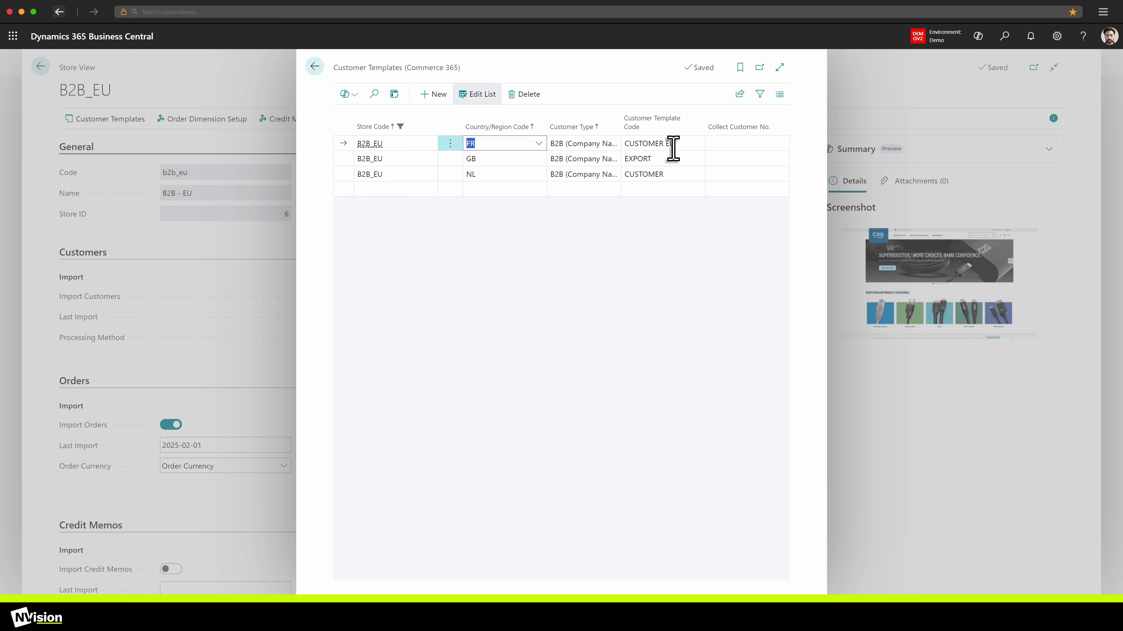
{"action": "left_click", "coordinate": [730, 144]}
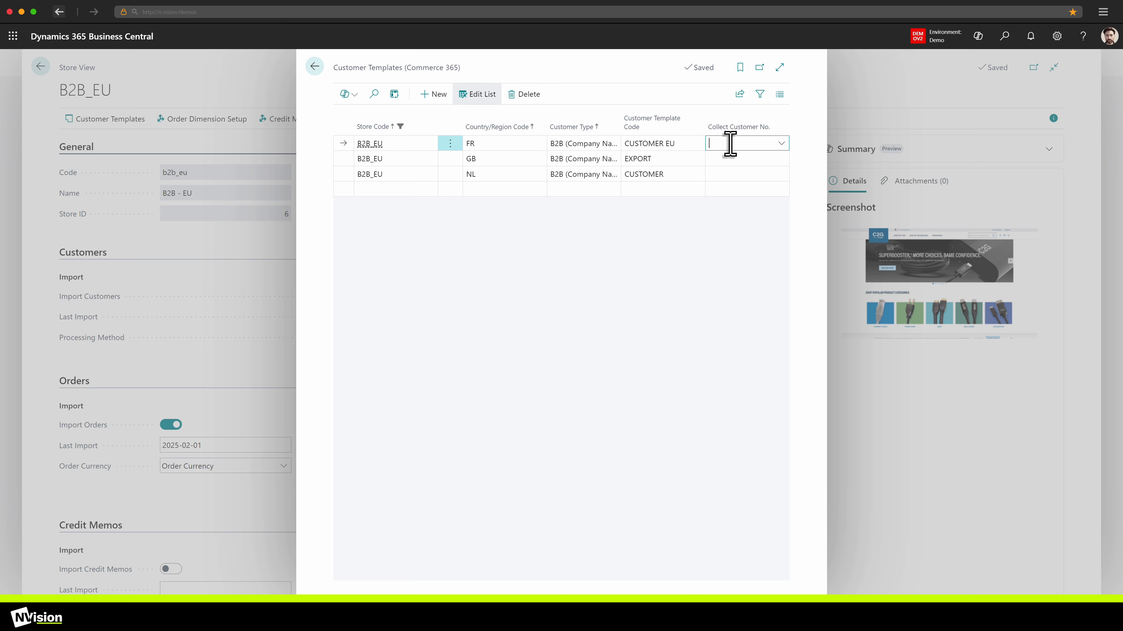
{"action": "left_click", "coordinate": [643, 238]}
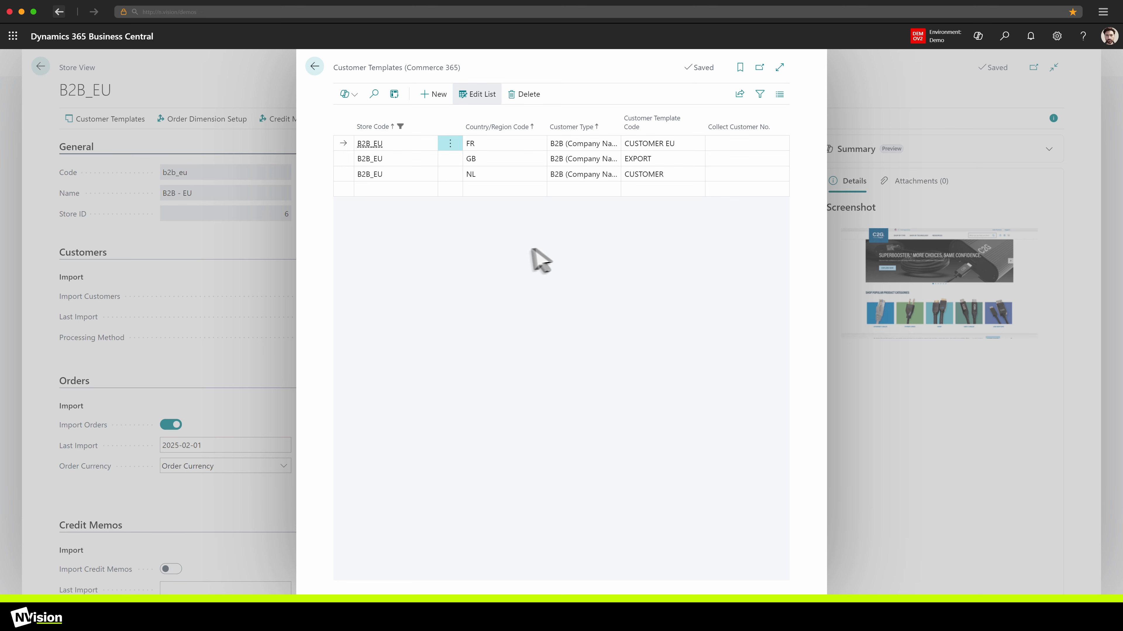
{"action": "left_click", "coordinate": [268, 277]}
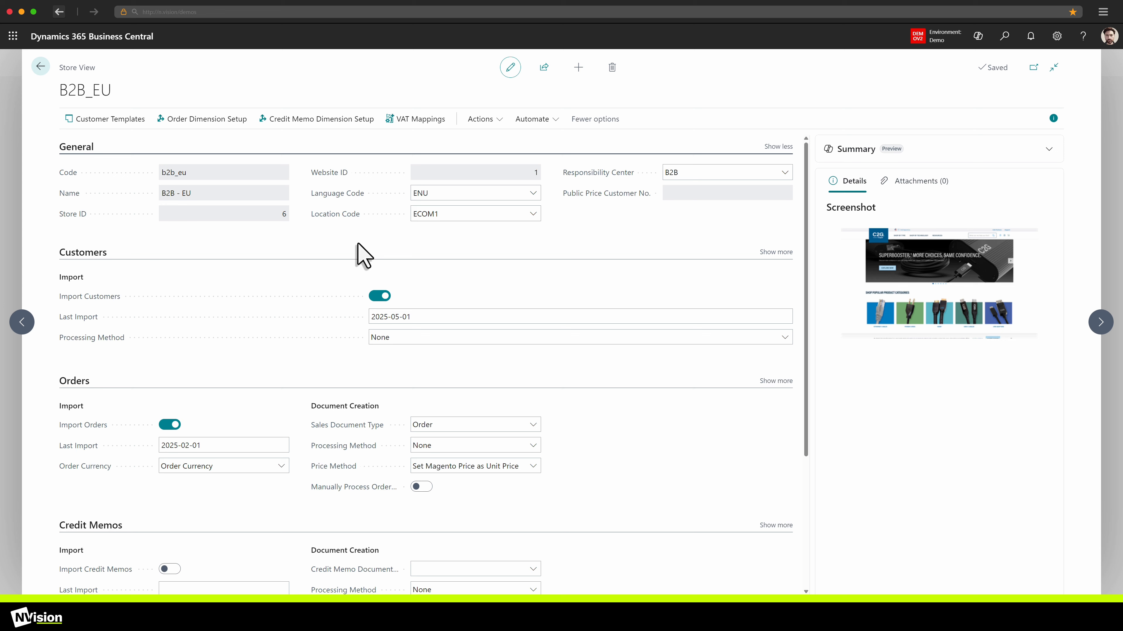
- Leave the store view card and review the Magento tax classes and customer groups
{"action": "left_click", "coordinate": [40, 67]}
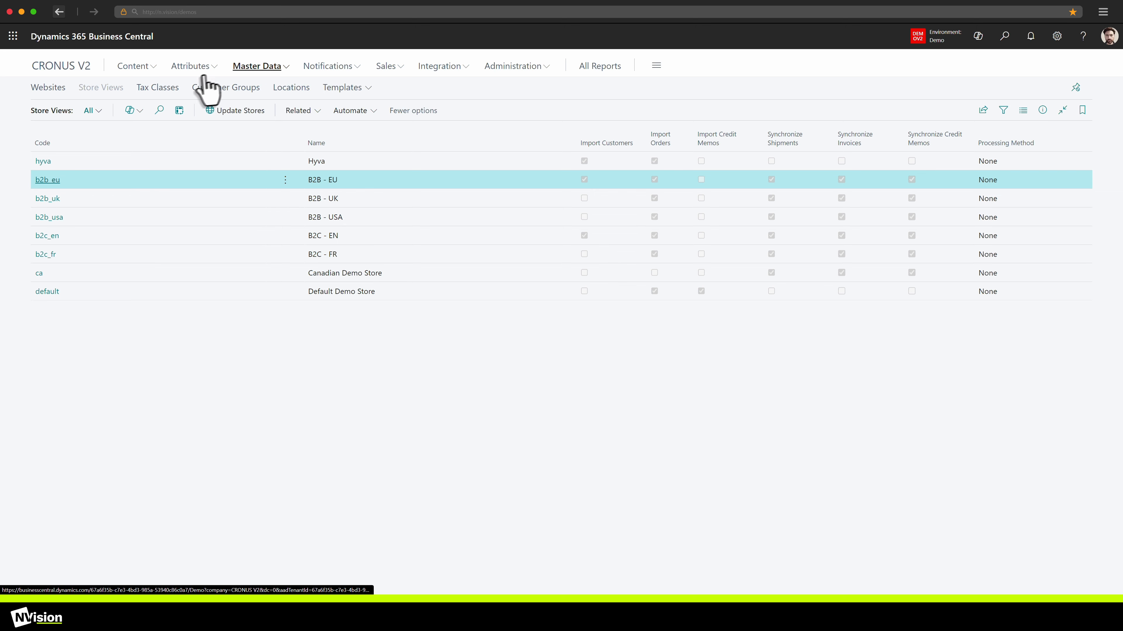
{"action": "left_click", "coordinate": [160, 91]}
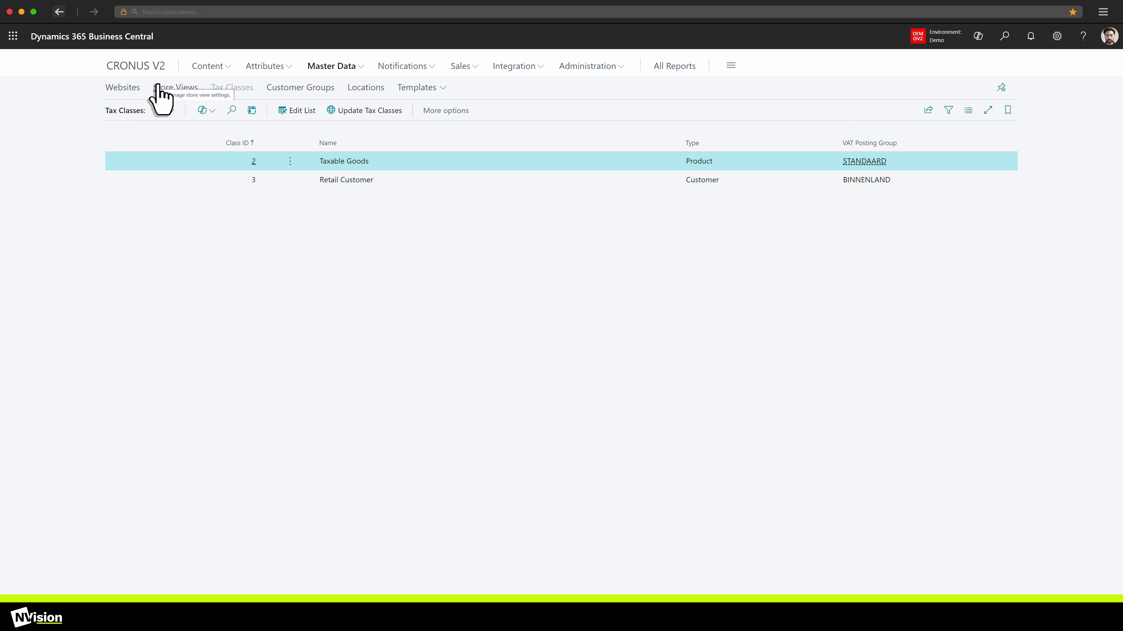
{"action": "left_click", "coordinate": [312, 92]}
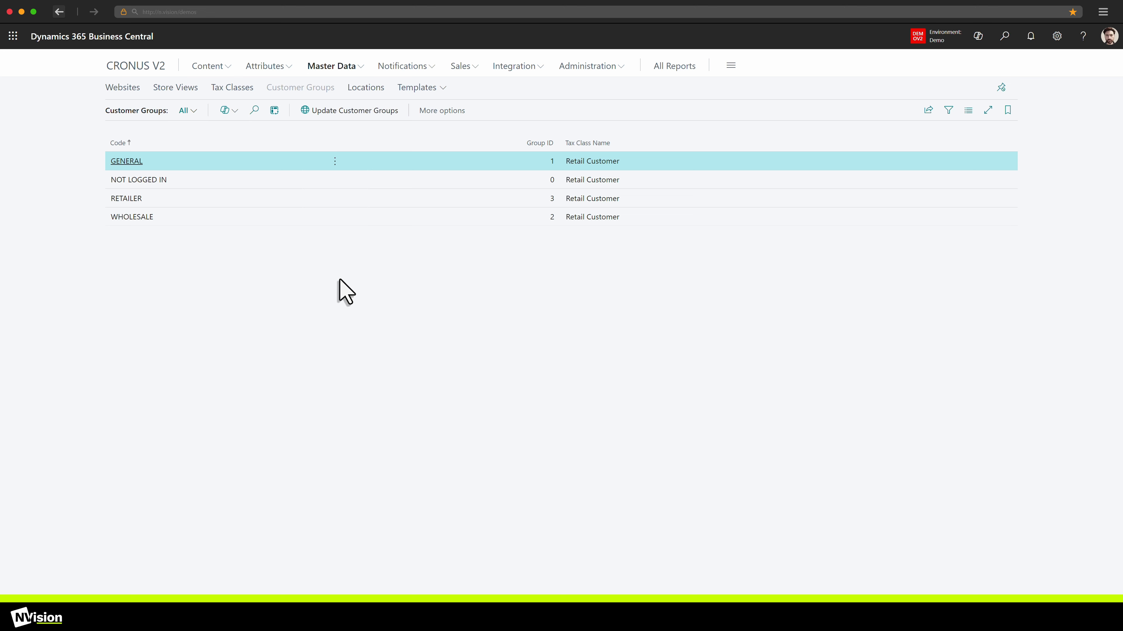
- Open the Magento shipment methods under sales and inspect the PICKUP method's In-Store Pickup shipping type
{"action": "left_click", "coordinate": [466, 66]}
{"action": "left_click", "coordinate": [456, 88]}
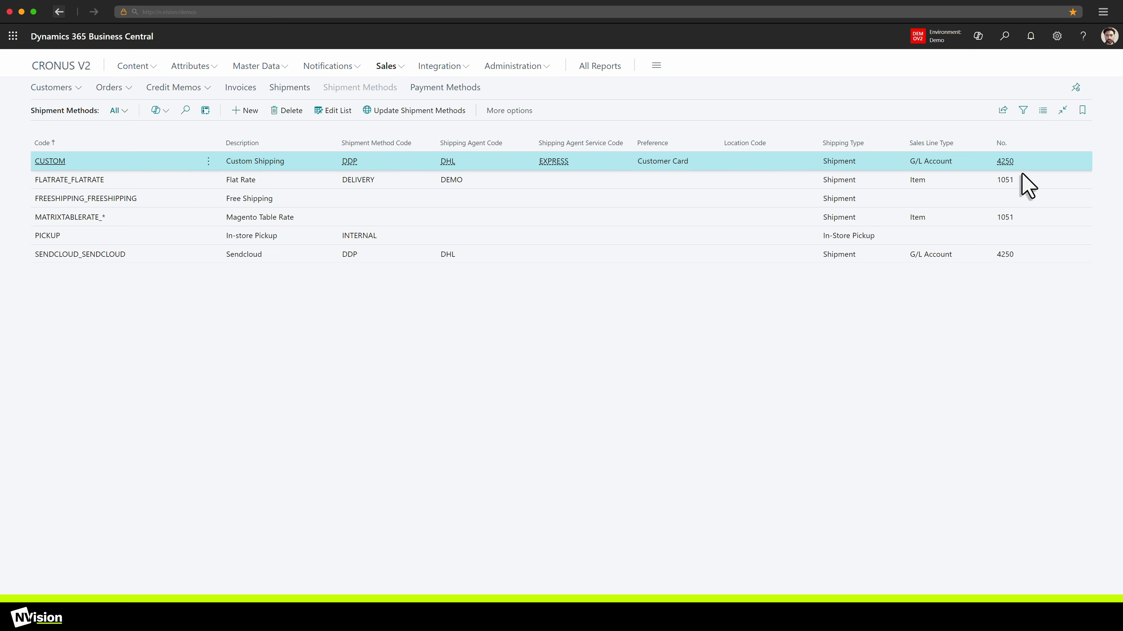
{"action": "left_click", "coordinate": [861, 238]}
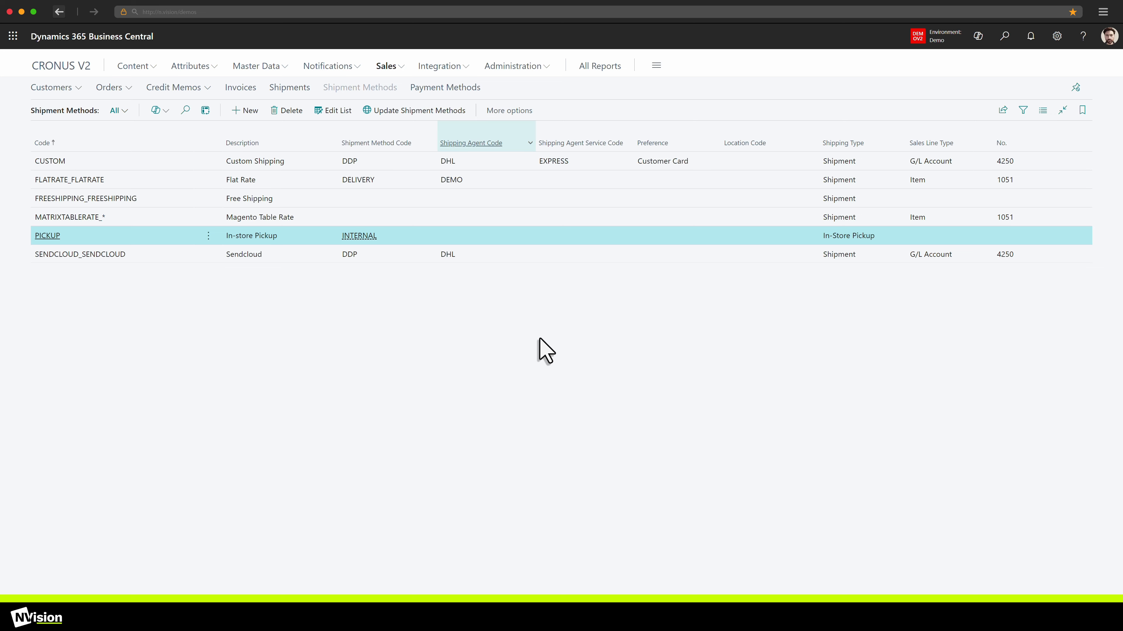
- Set Invoiced By to Payment Service Provider for the MOLLIE_METHODS_BANCOMATPAY payment method and return to the home page
{"action": "left_click", "coordinate": [455, 89]}
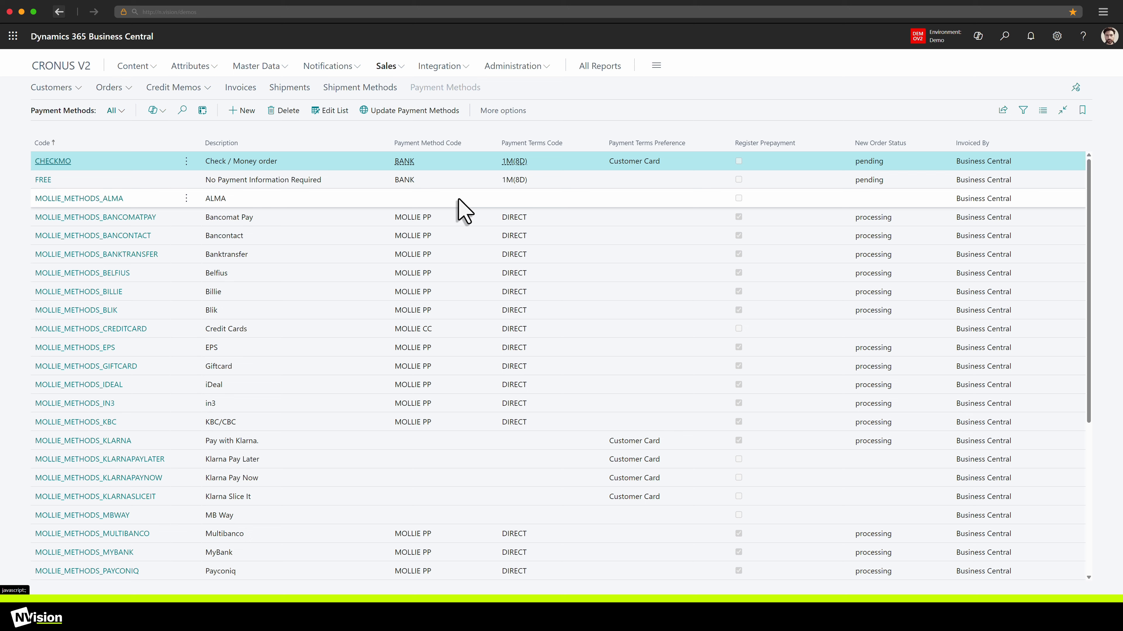
{"action": "left_click", "coordinate": [331, 110]}
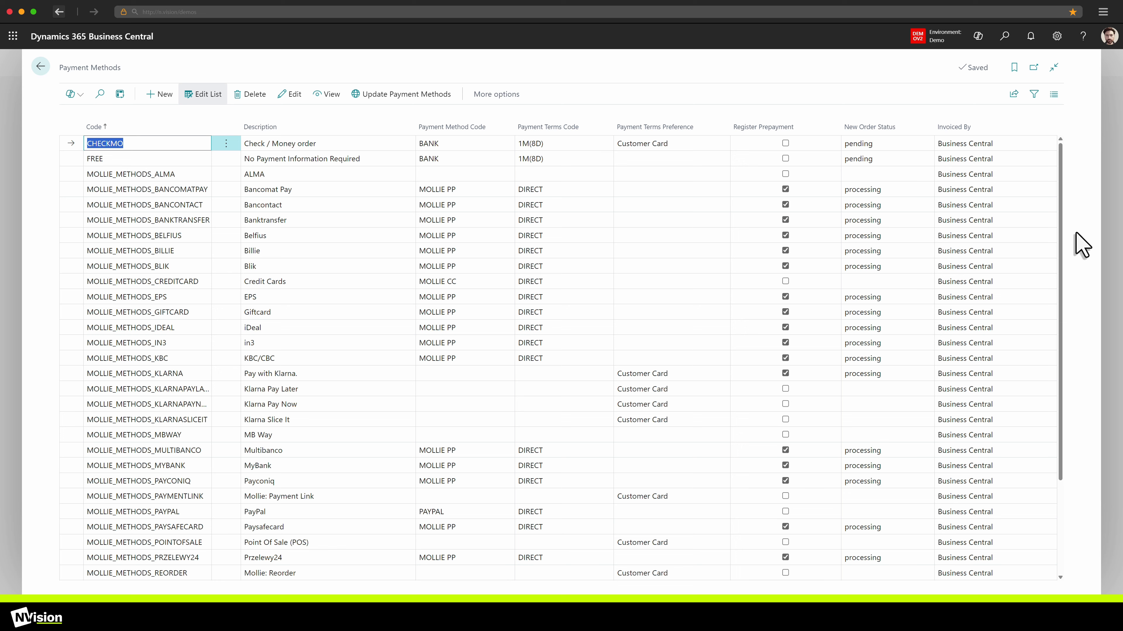
{"action": "left_click", "coordinate": [1033, 190]}
{"action": "left_click", "coordinate": [1034, 190]}
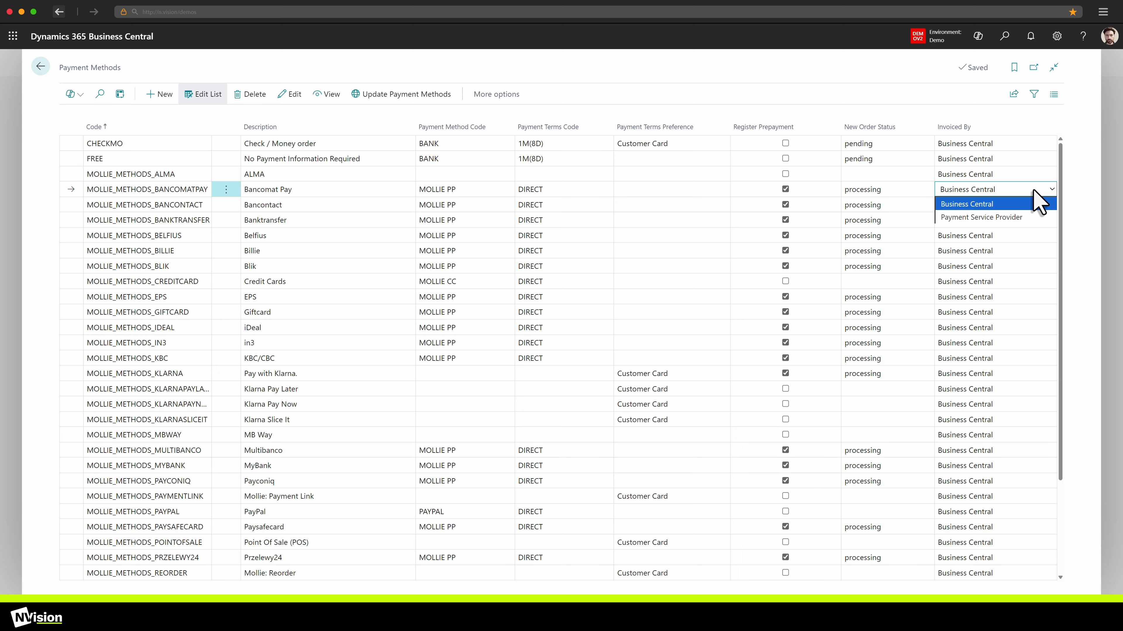
{"action": "left_click", "coordinate": [1010, 219]}
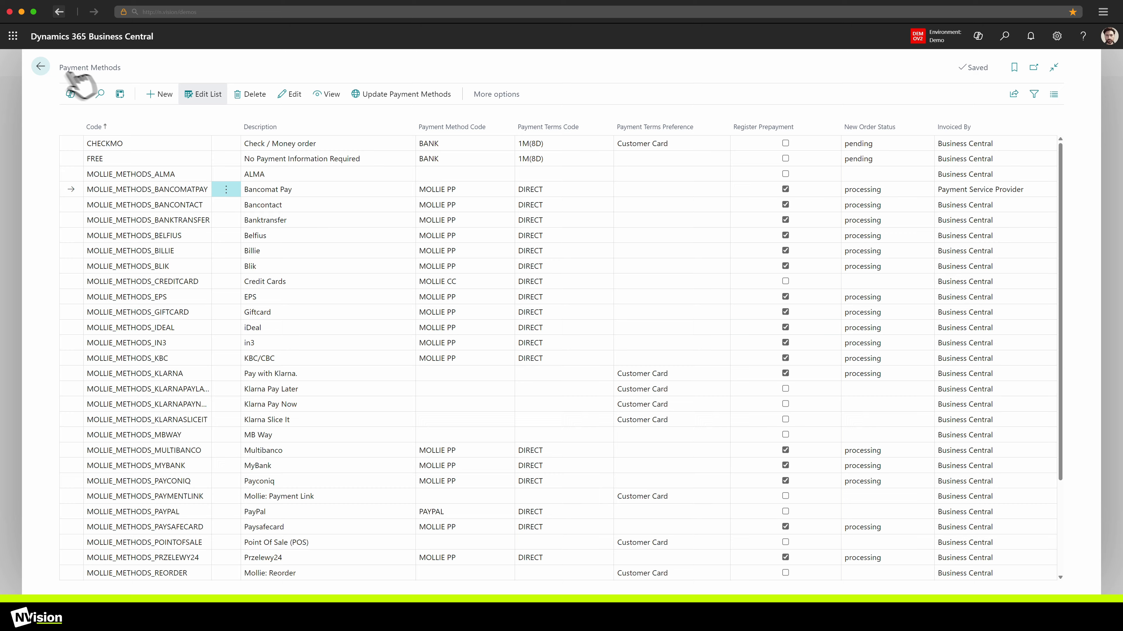
{"action": "left_click", "coordinate": [41, 67]}
{"action": "left_click", "coordinate": [68, 66]}
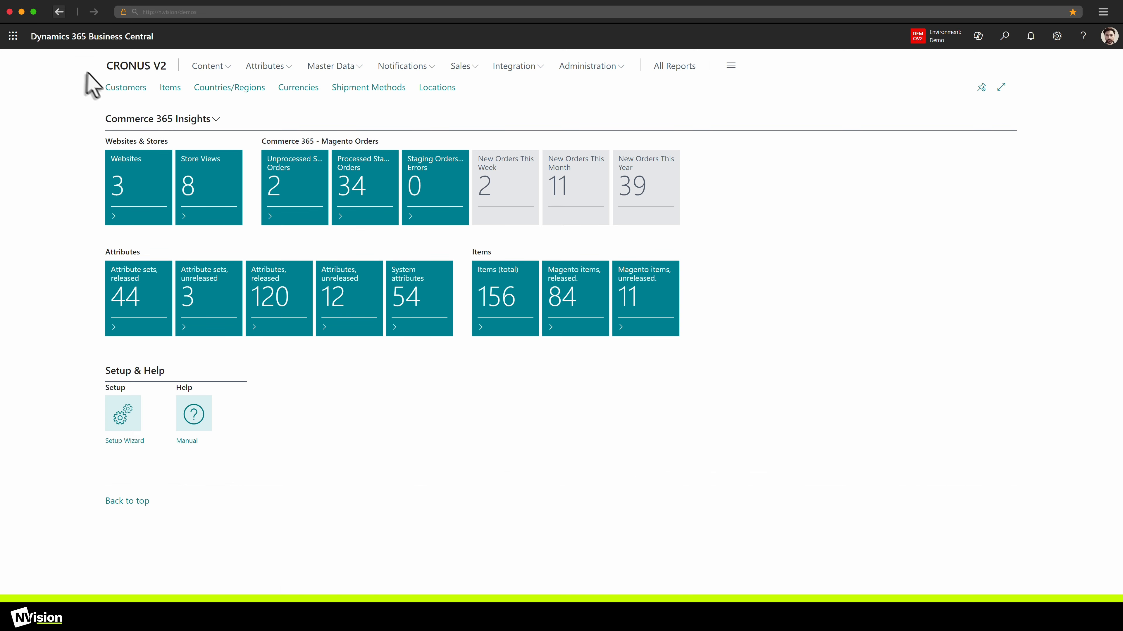